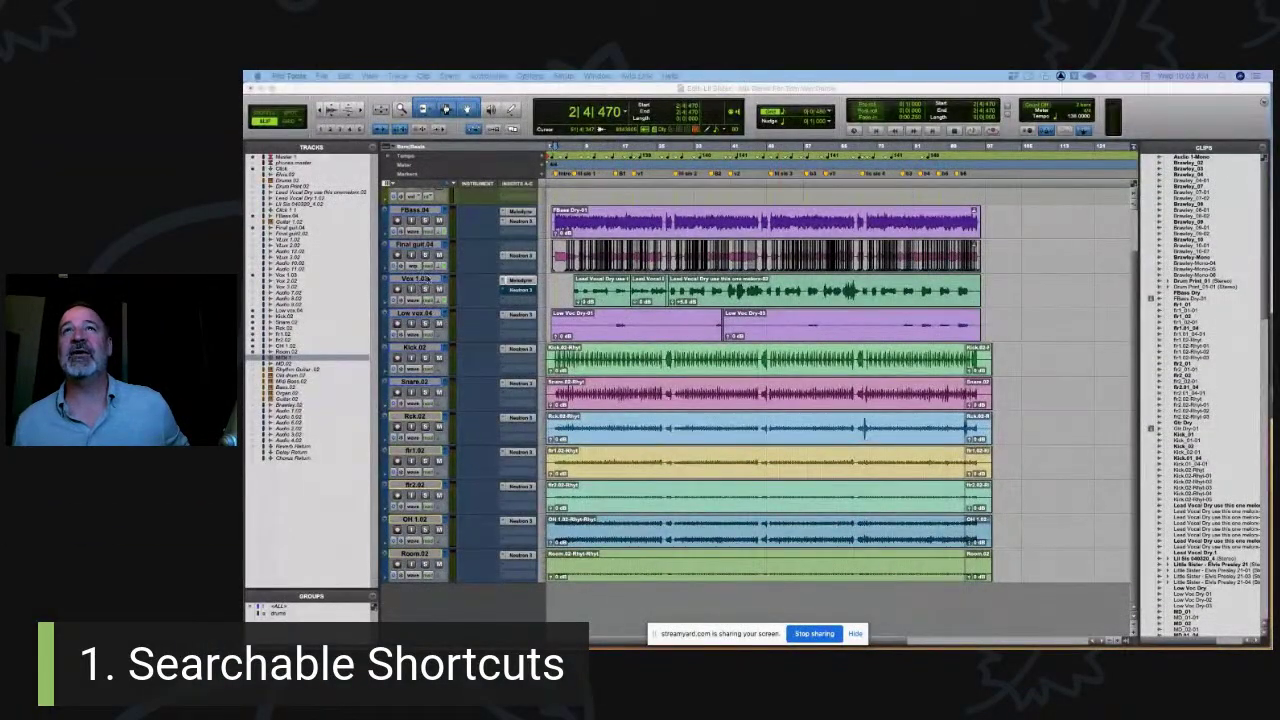
left_click(518, 281)
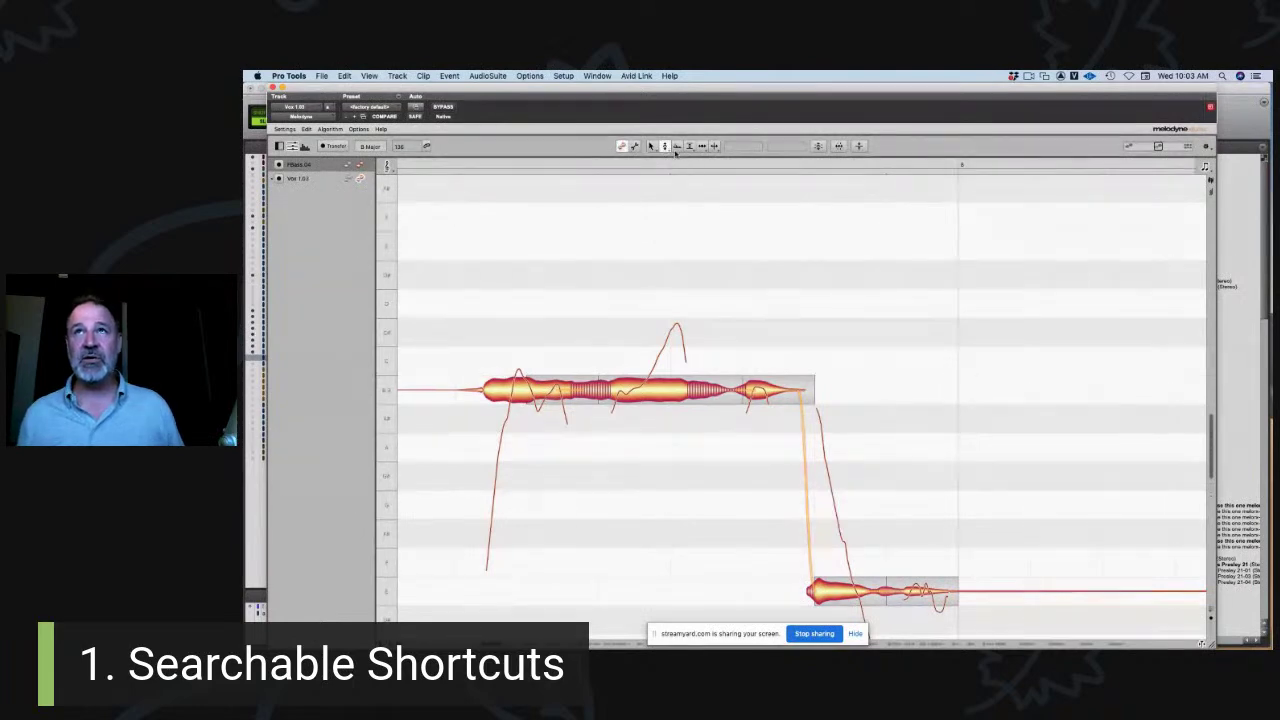
right_click(618, 294)
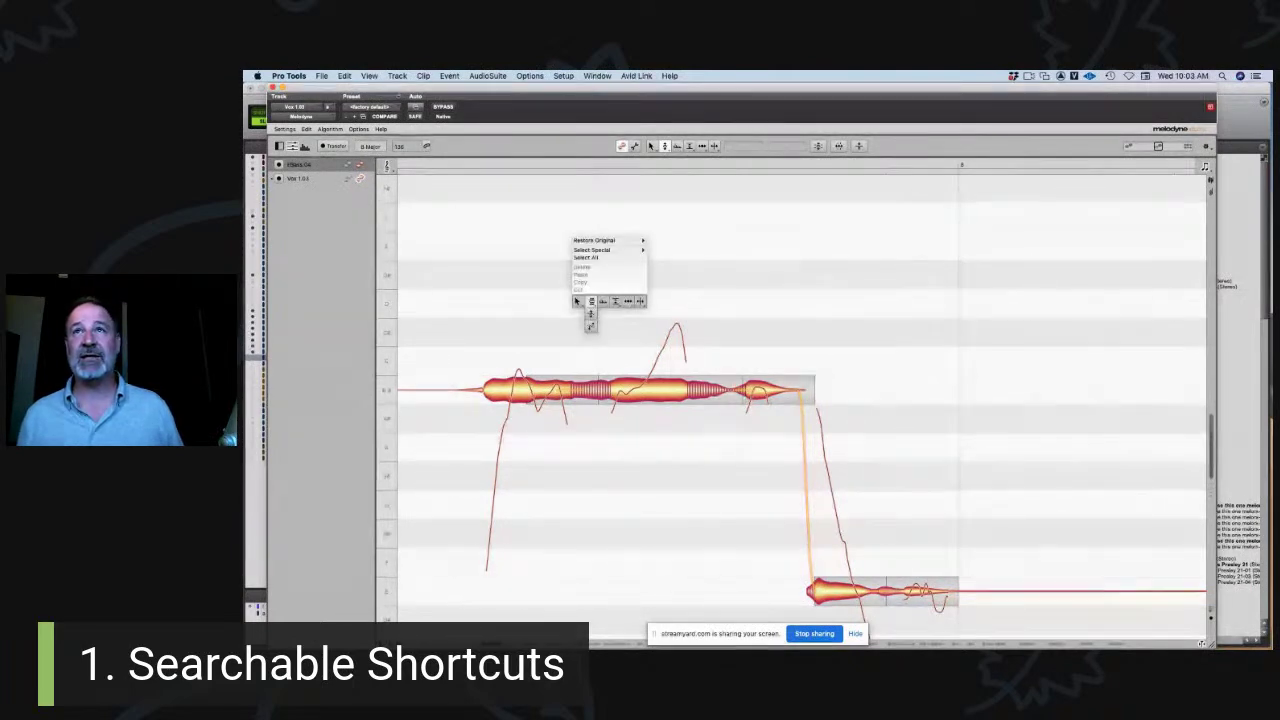
left_click(572, 300)
right_click(575, 294)
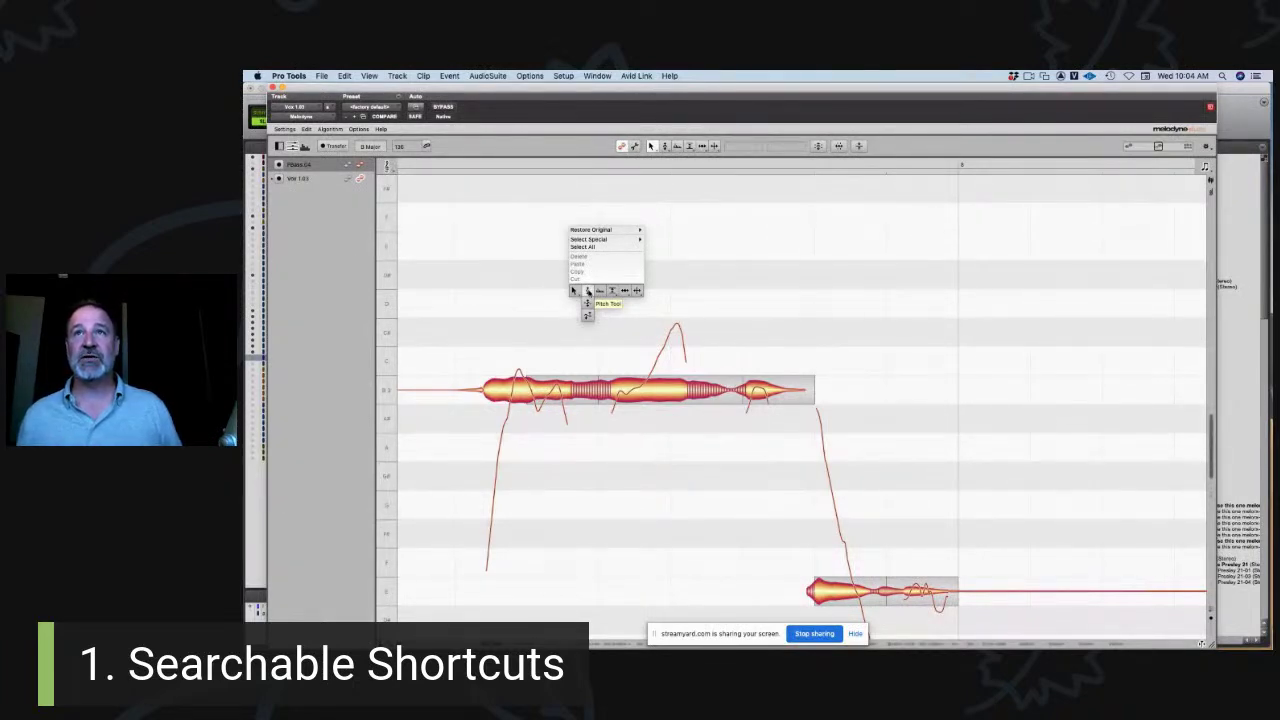
left_click(578, 287)
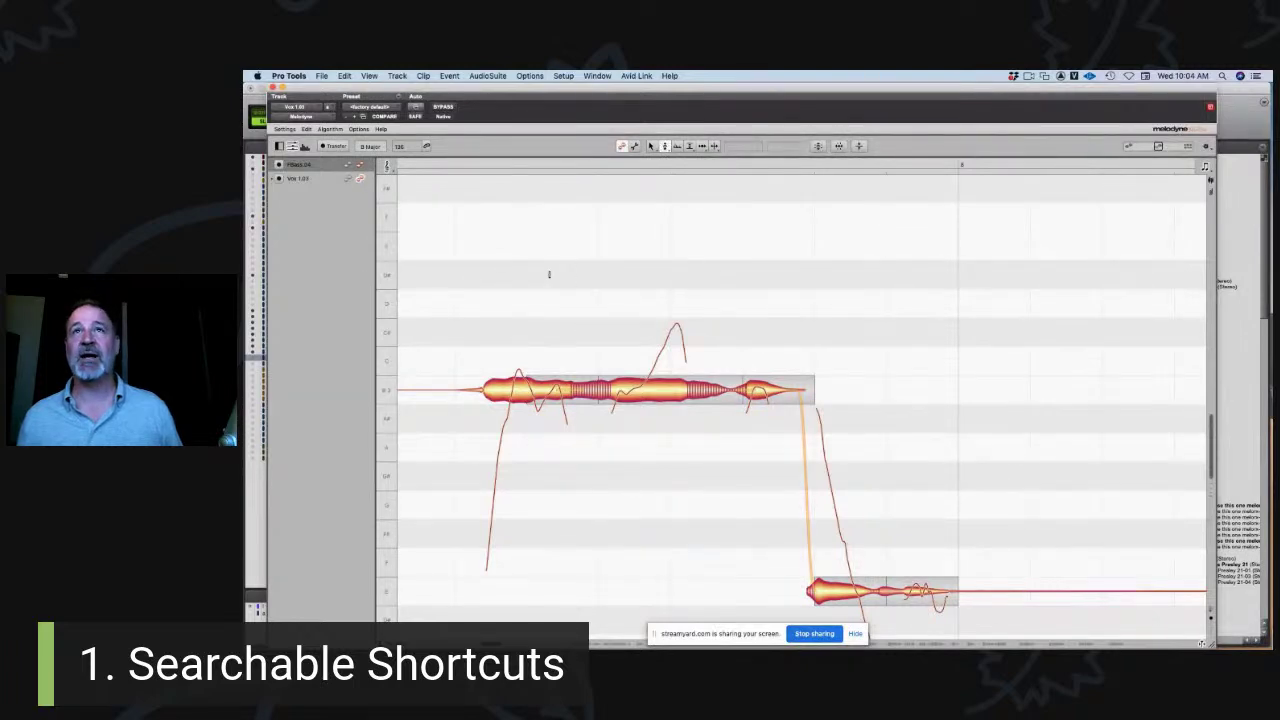
- Search the Shortcuts preferences for 'amp', replace the Amplitude Tool's F4 shortcut with a new key, and close
left_click(284, 129)
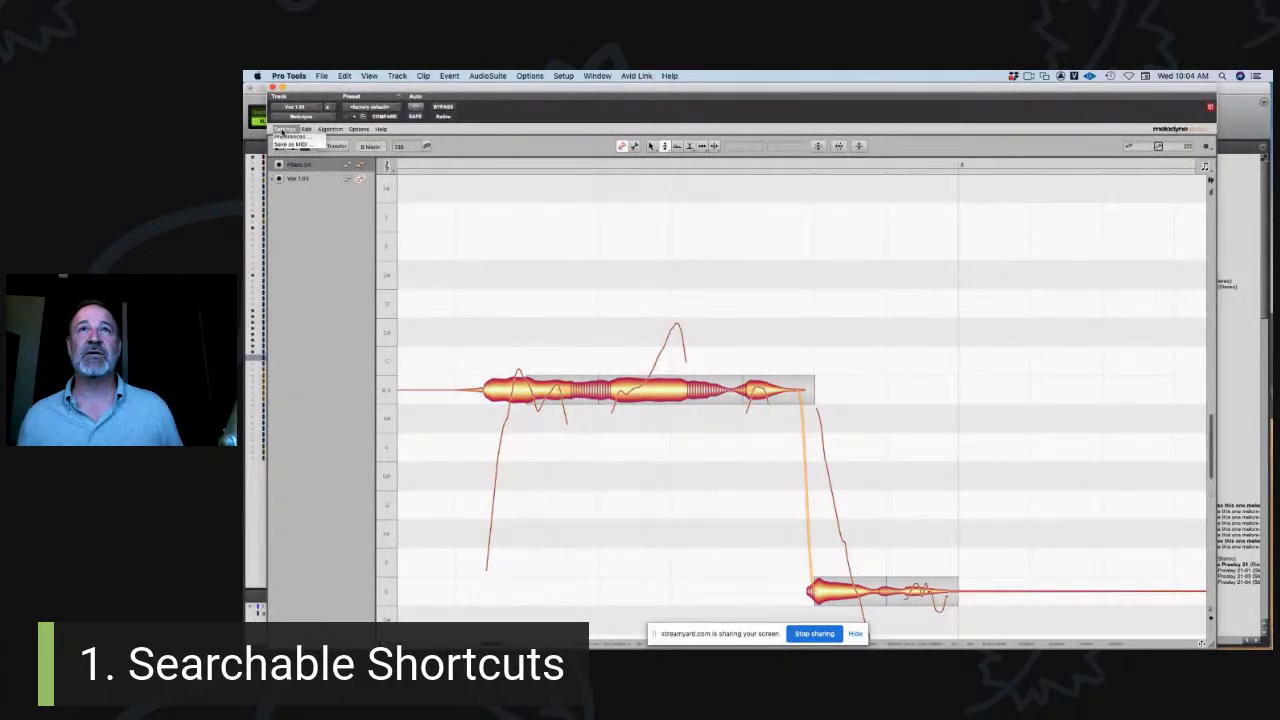
left_click(301, 142)
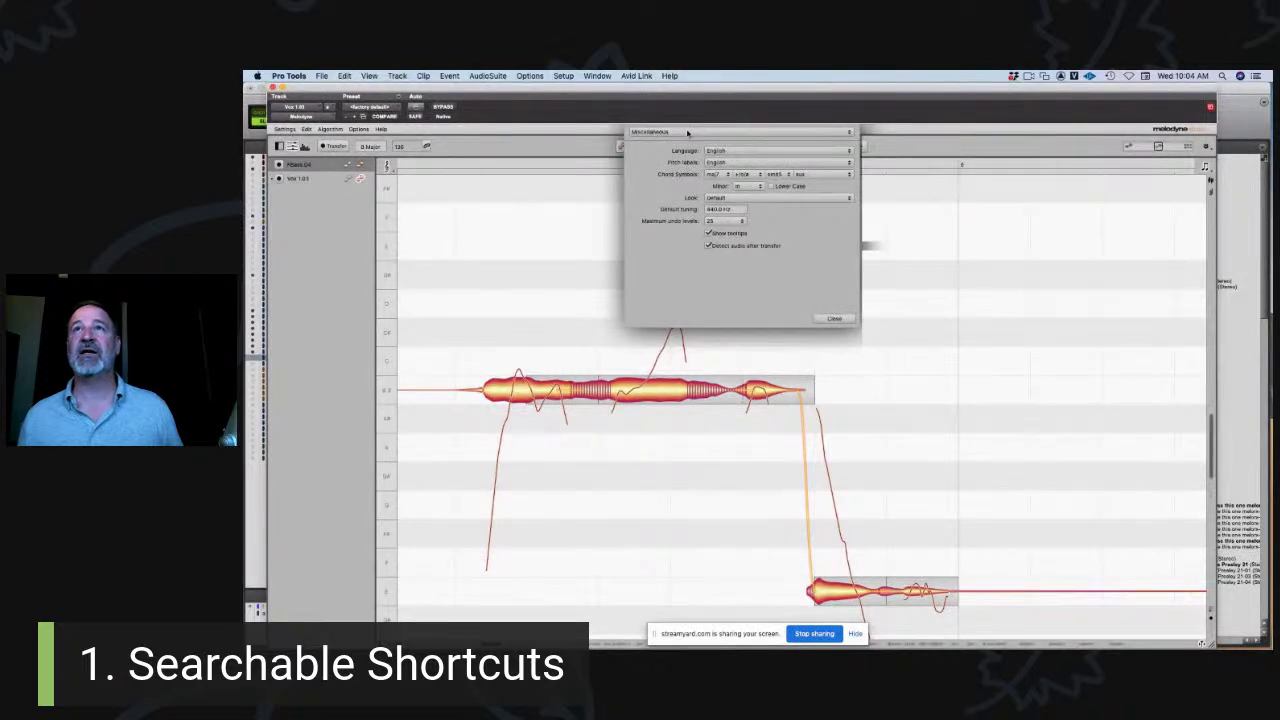
left_click(740, 131)
left_click(690, 141)
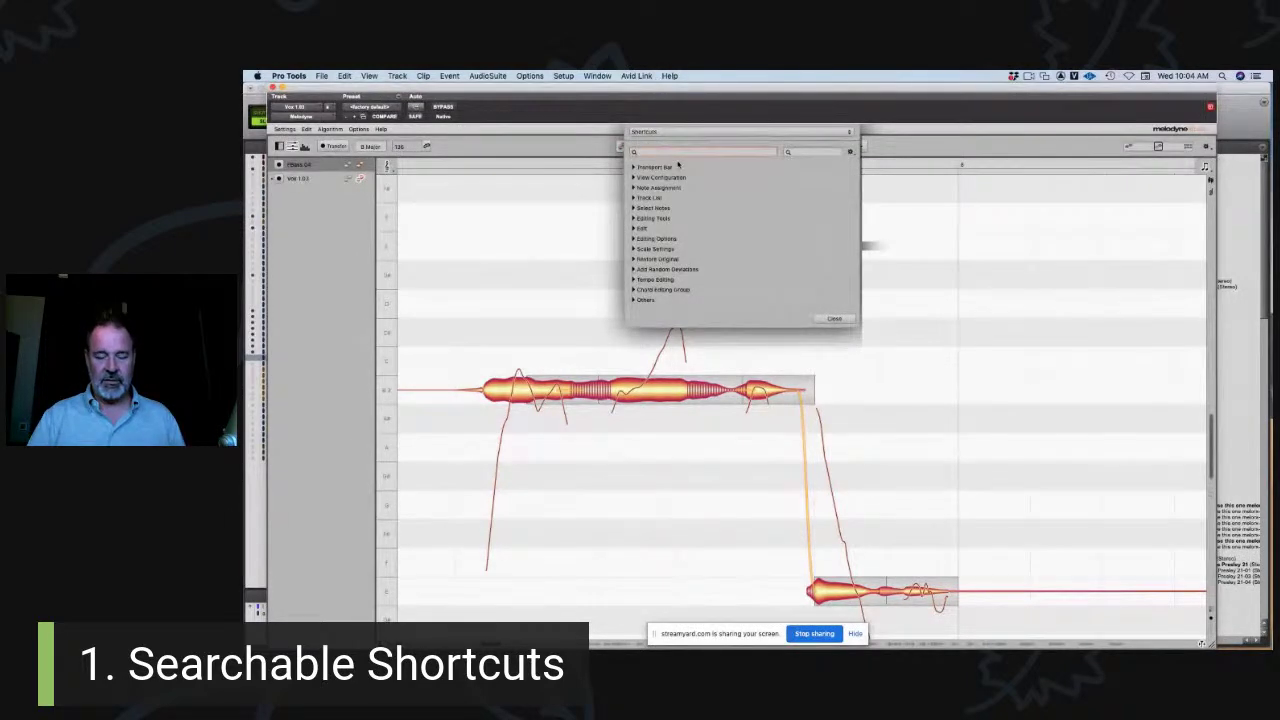
type("amp")
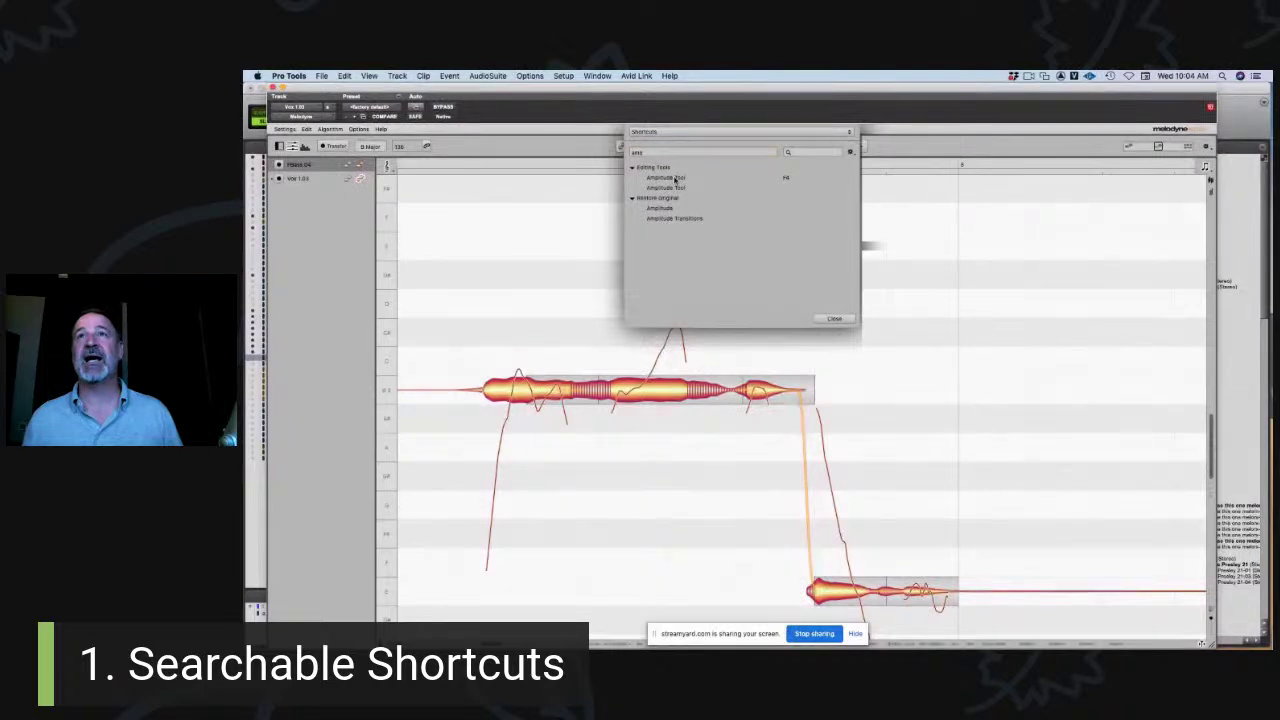
left_click(675, 178)
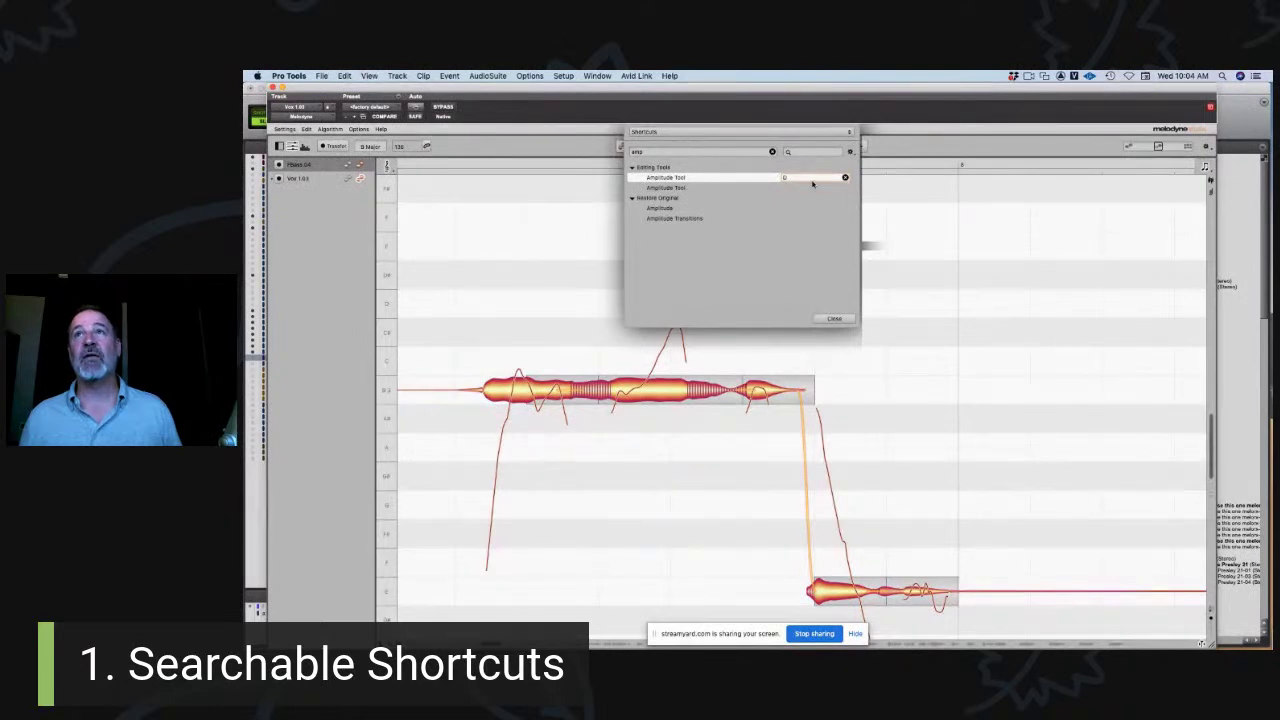
left_click(834, 318)
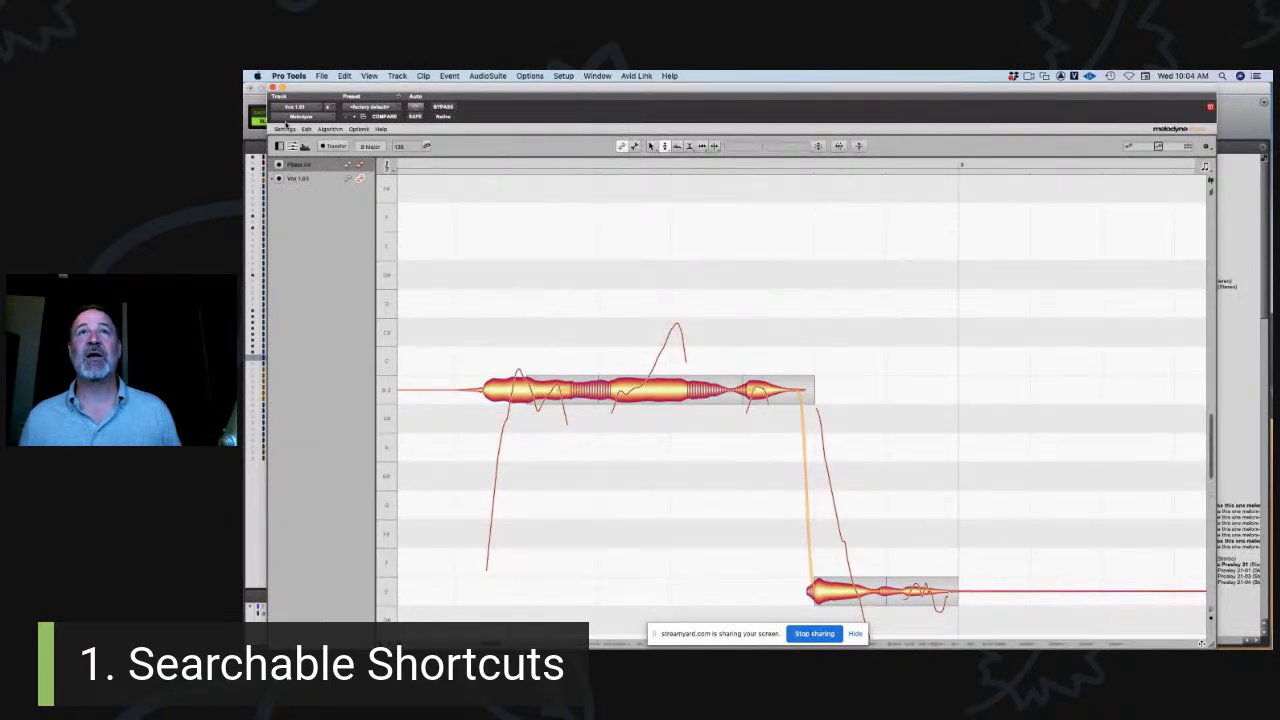
- Reopen the Shortcuts preferences, clear the text search, and search by the key 's' to find Switch Pitch Tools
left_click(286, 128)
left_click(293, 140)
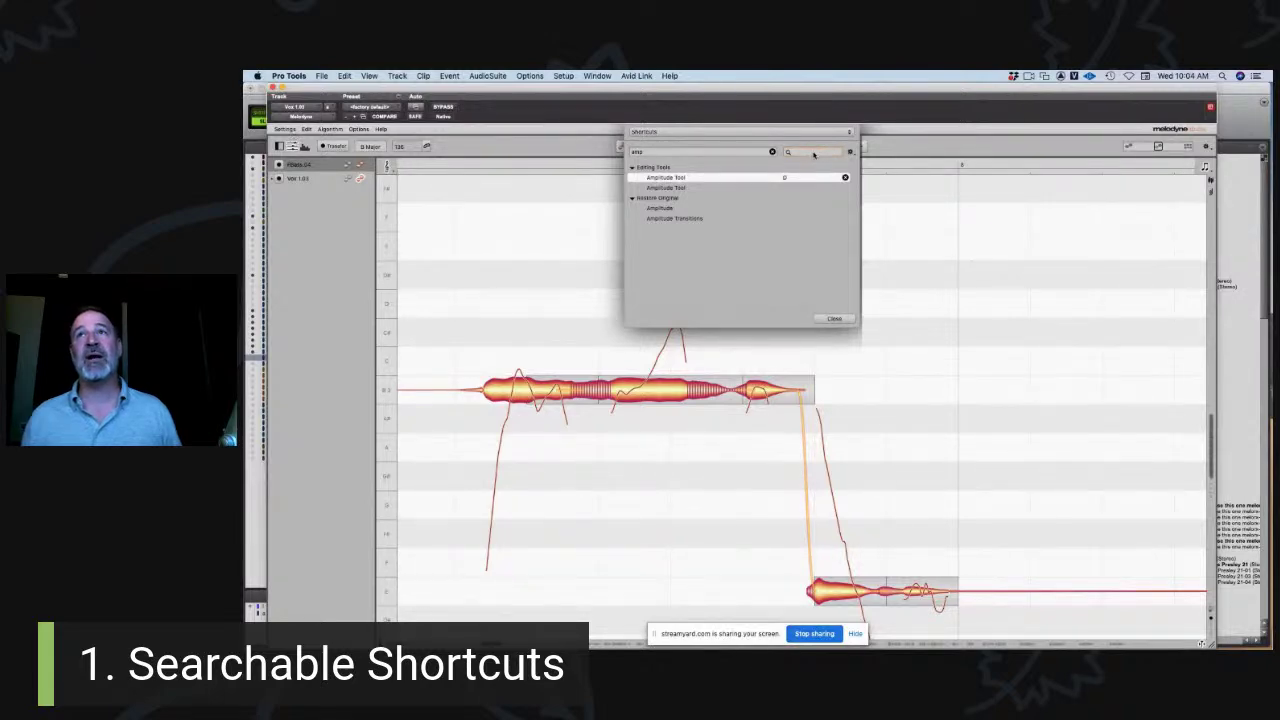
left_click(771, 152)
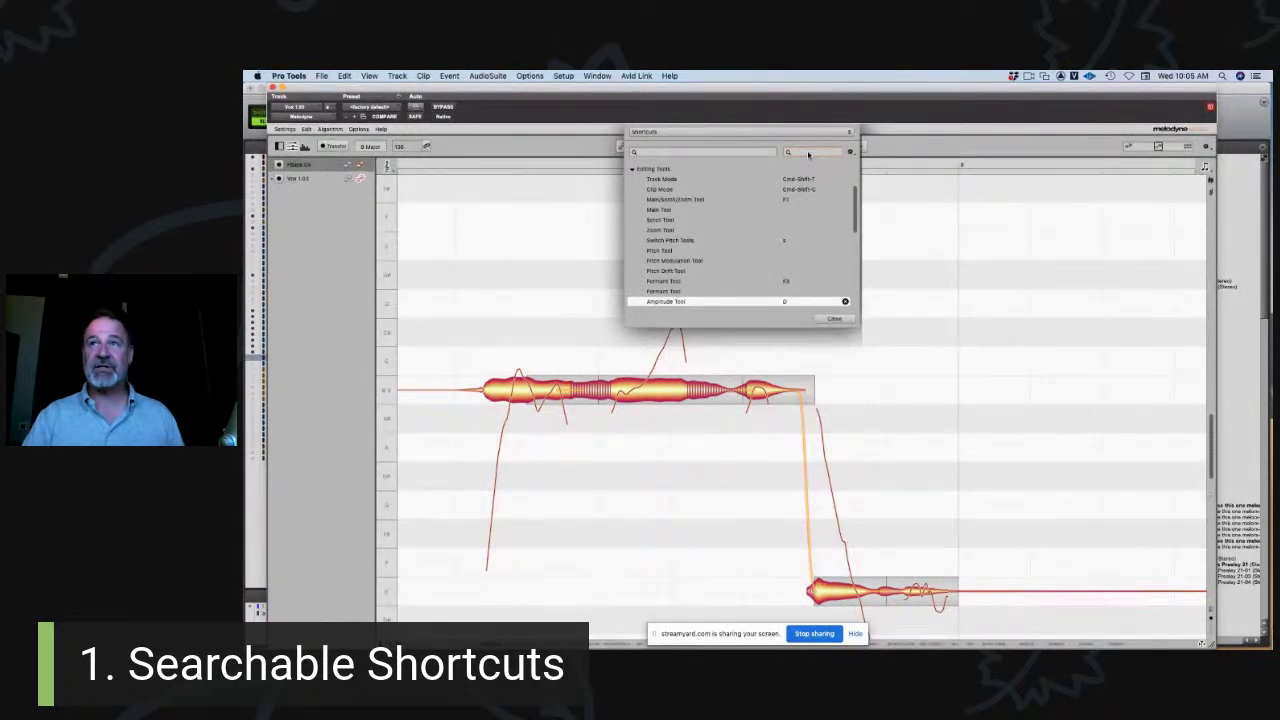
type("s")
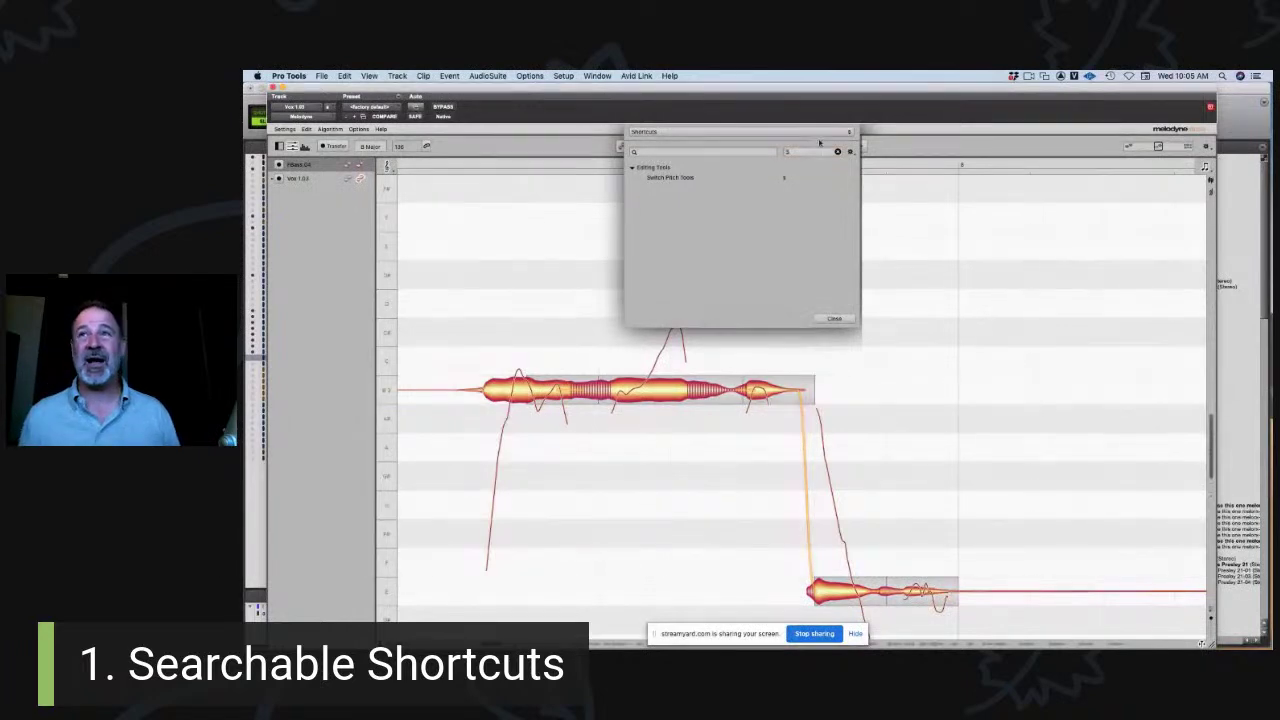
- Close the Preferences dialog to return to the vocal clip's notes
left_click(832, 320)
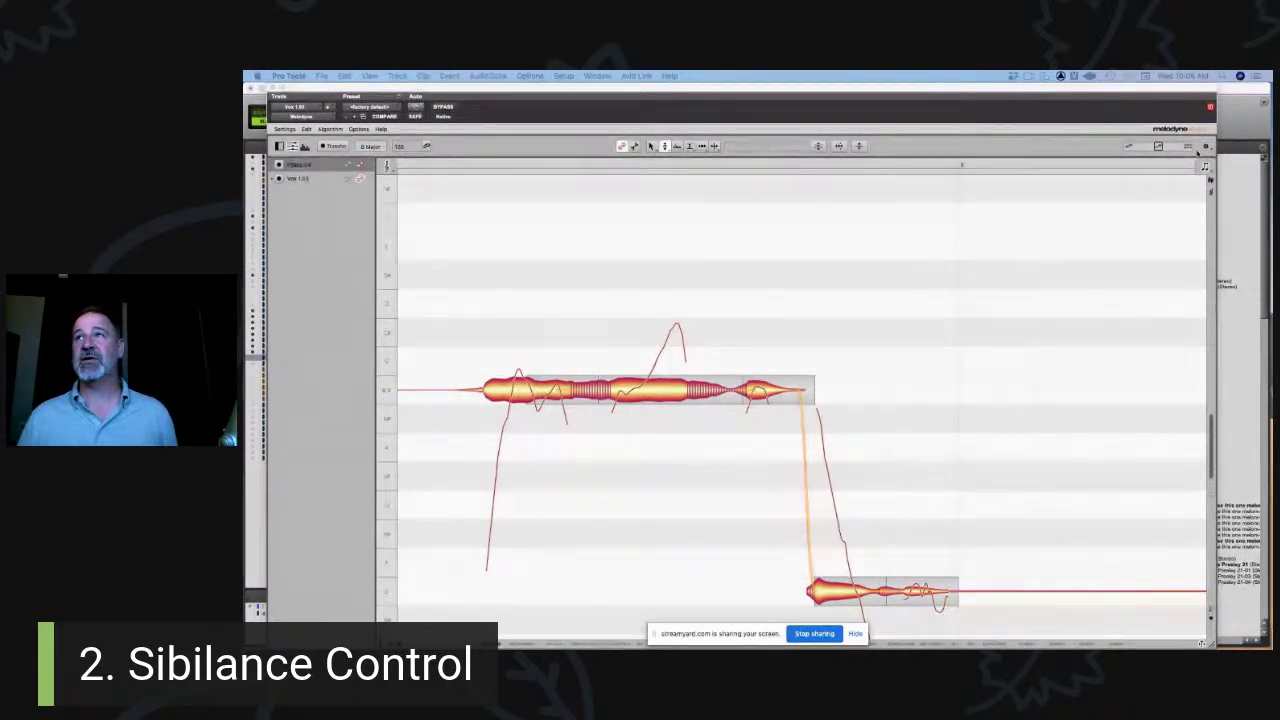
left_click(1206, 146)
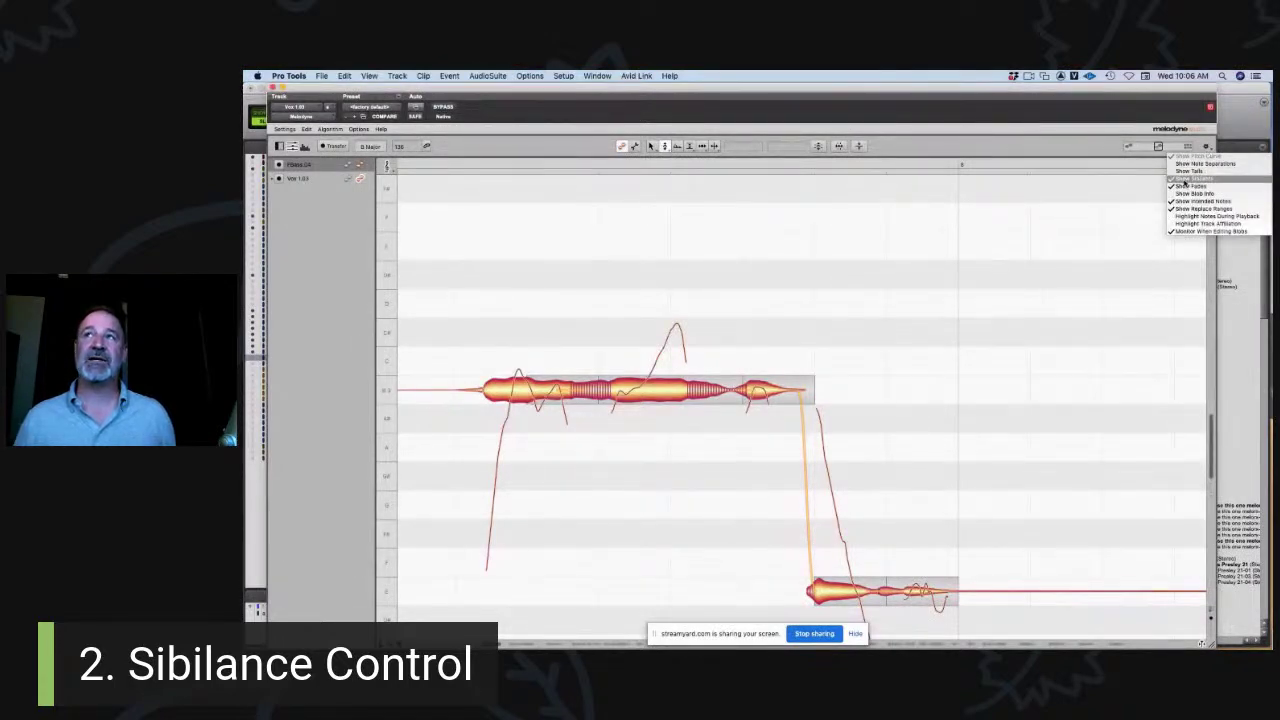
left_click(1186, 180)
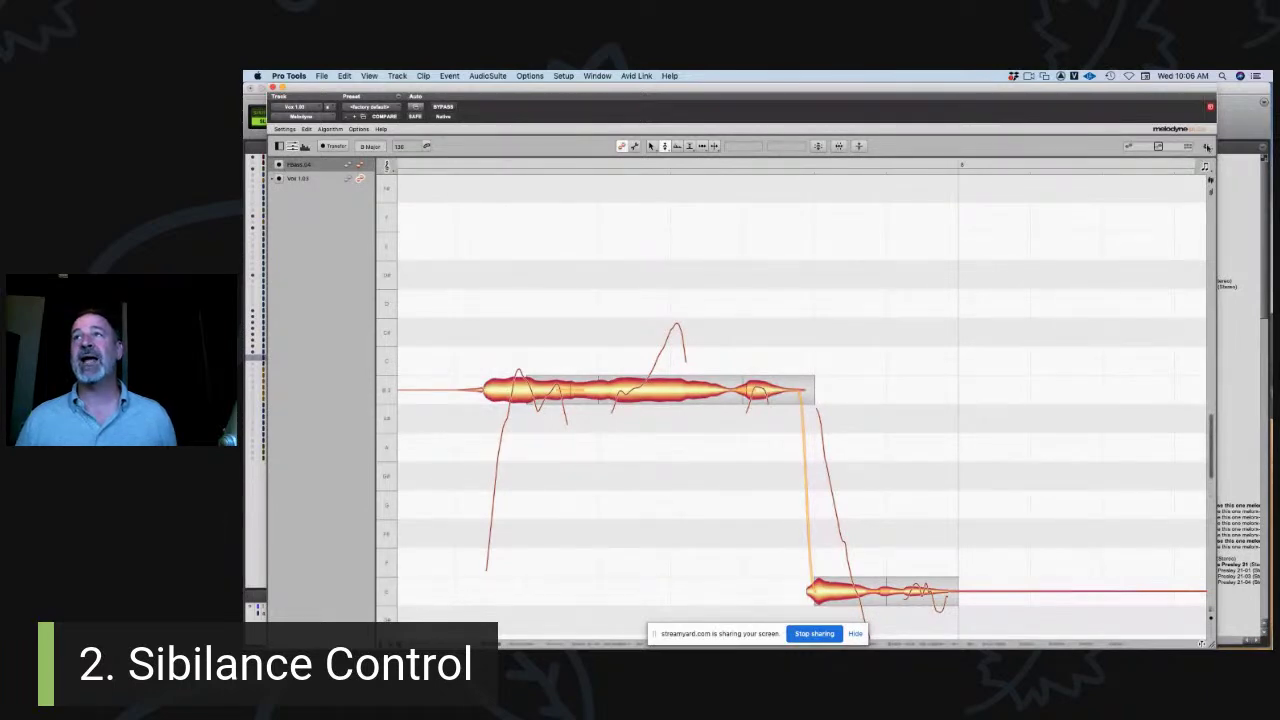
left_click(1206, 147)
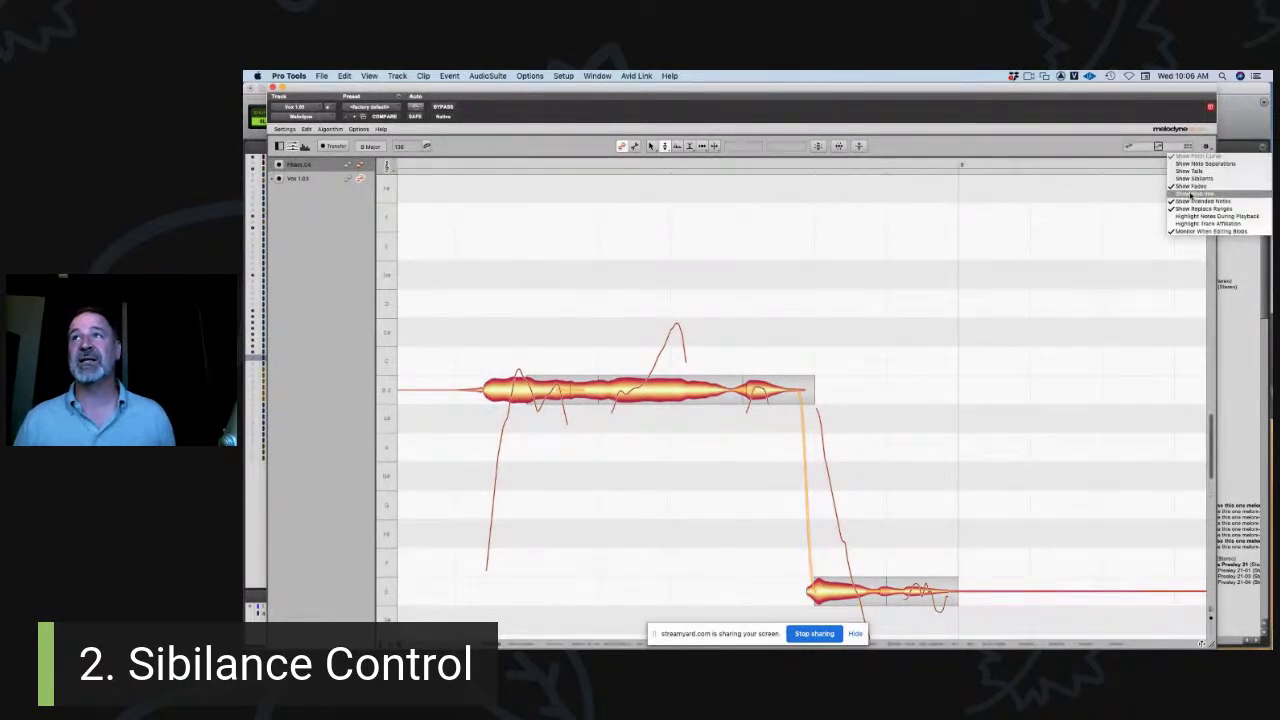
left_click(1187, 179)
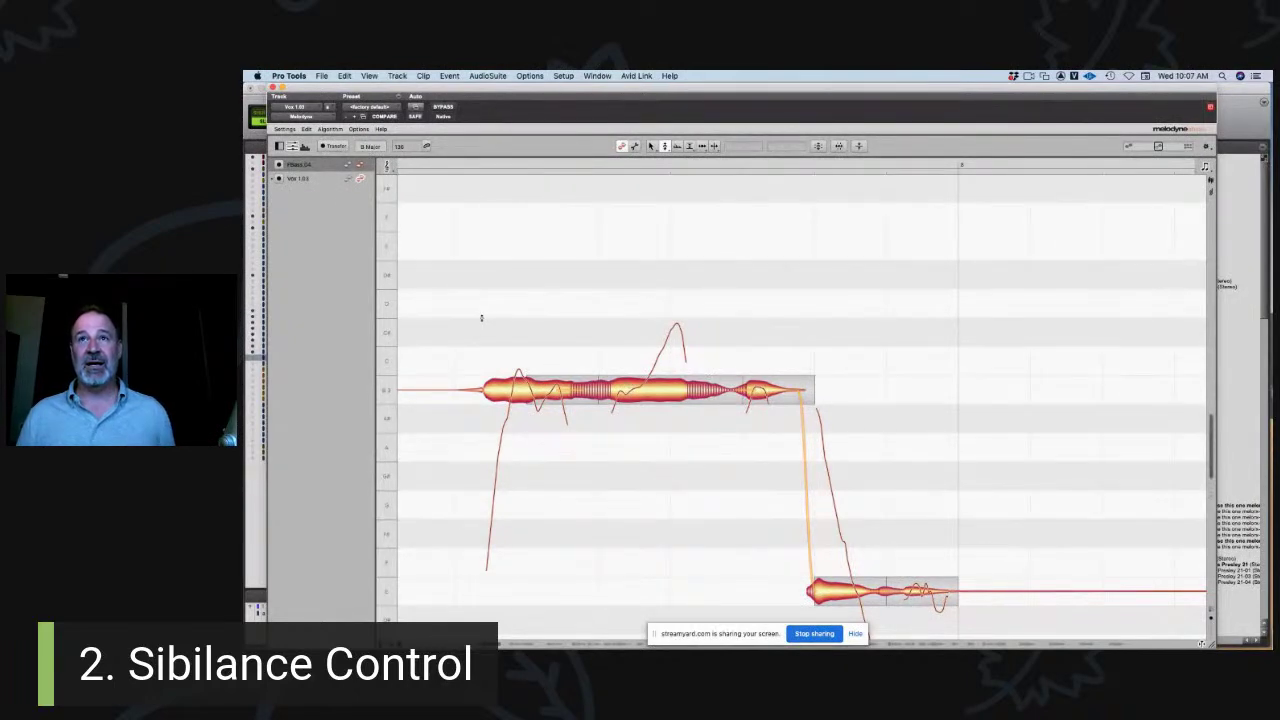
left_click_drag(481, 318, 829, 400)
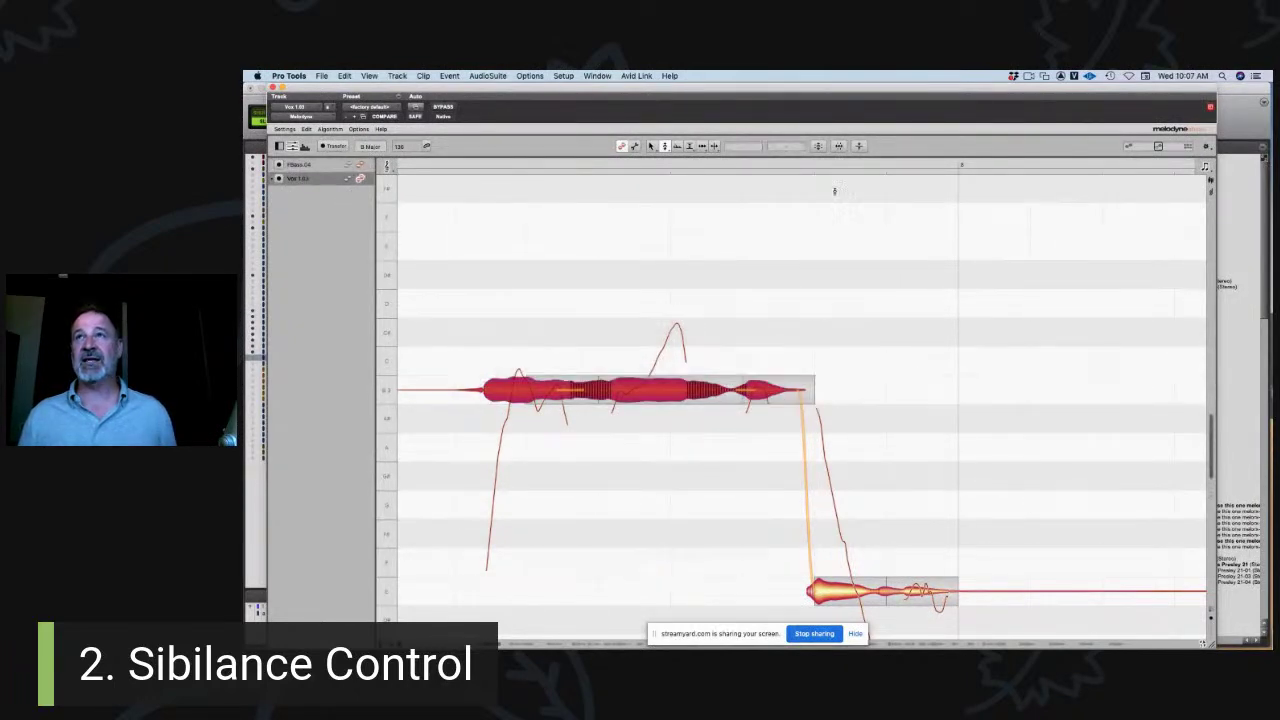
left_click(860, 147)
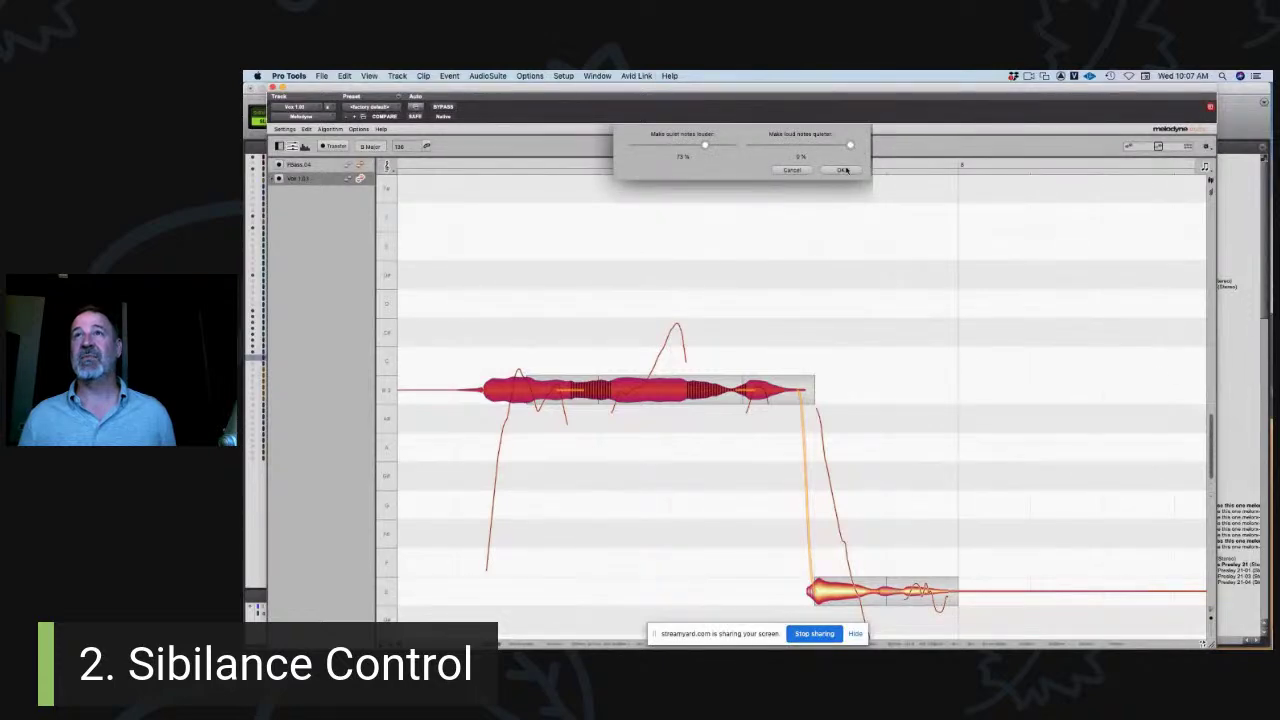
left_click(795, 170)
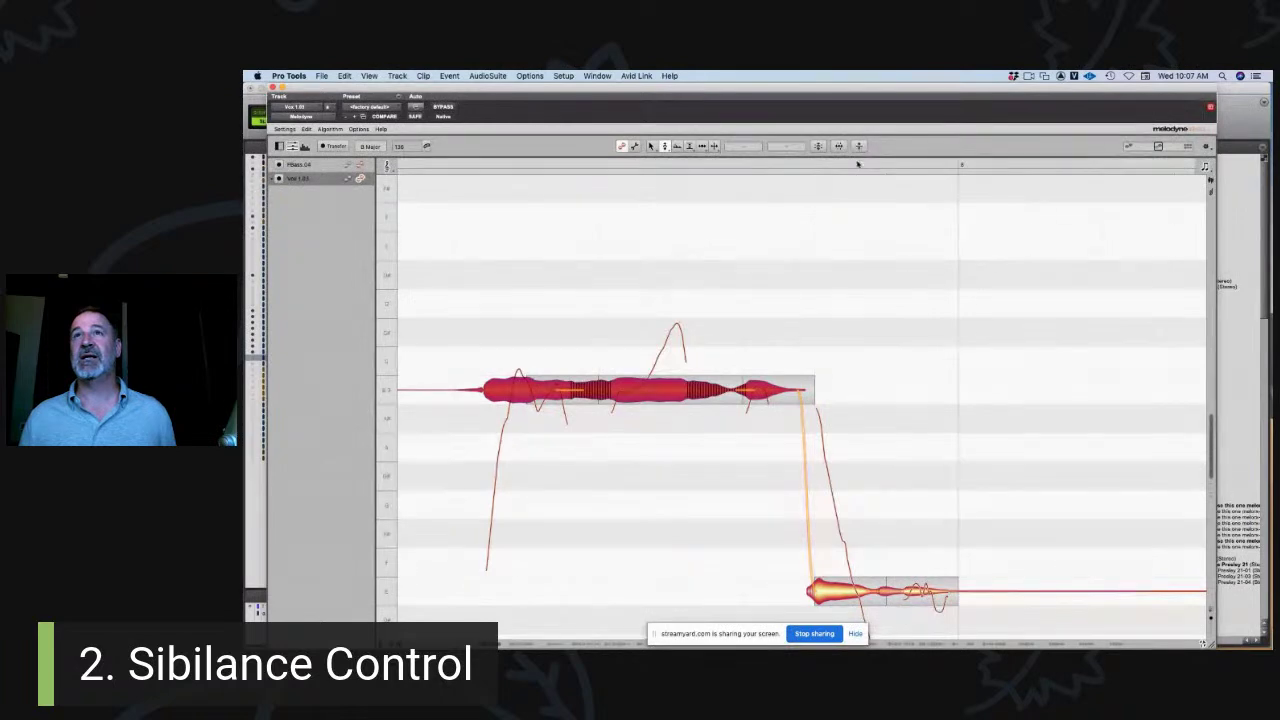
- Use the Sibilant Balance Tool to drag down the long held note's sibilants, then deselect
left_click(689, 146)
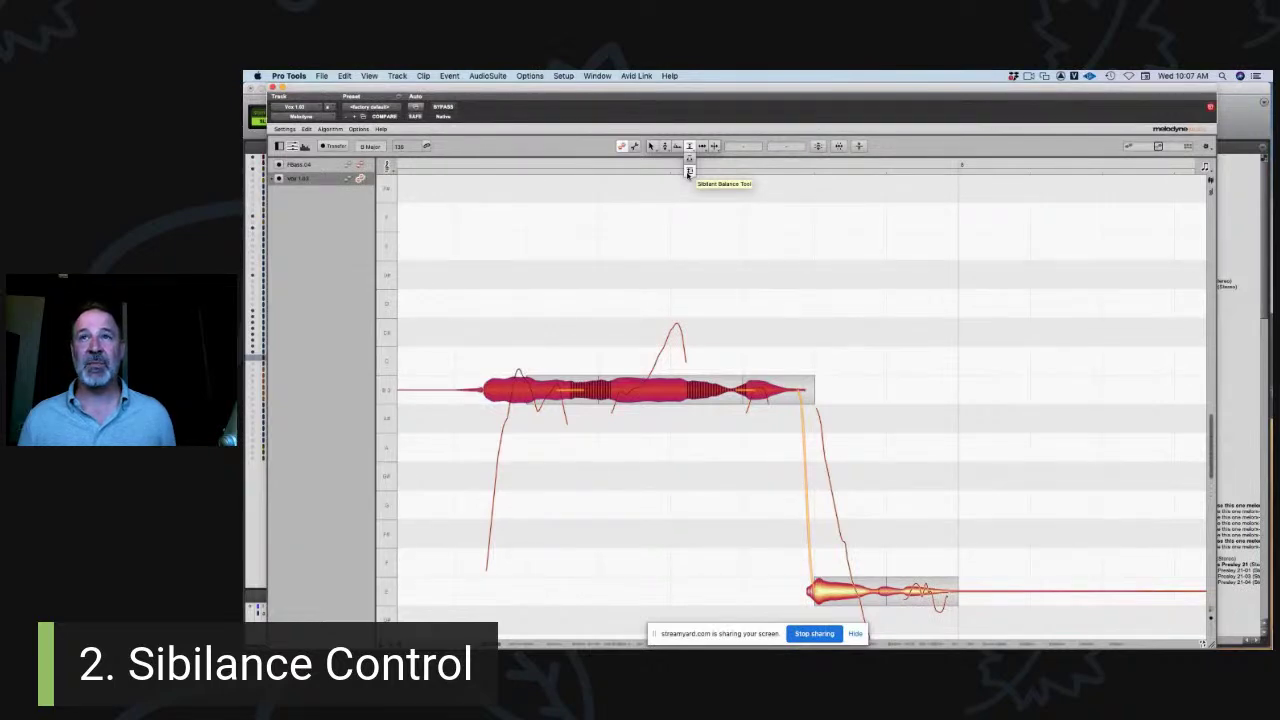
left_click(689, 172)
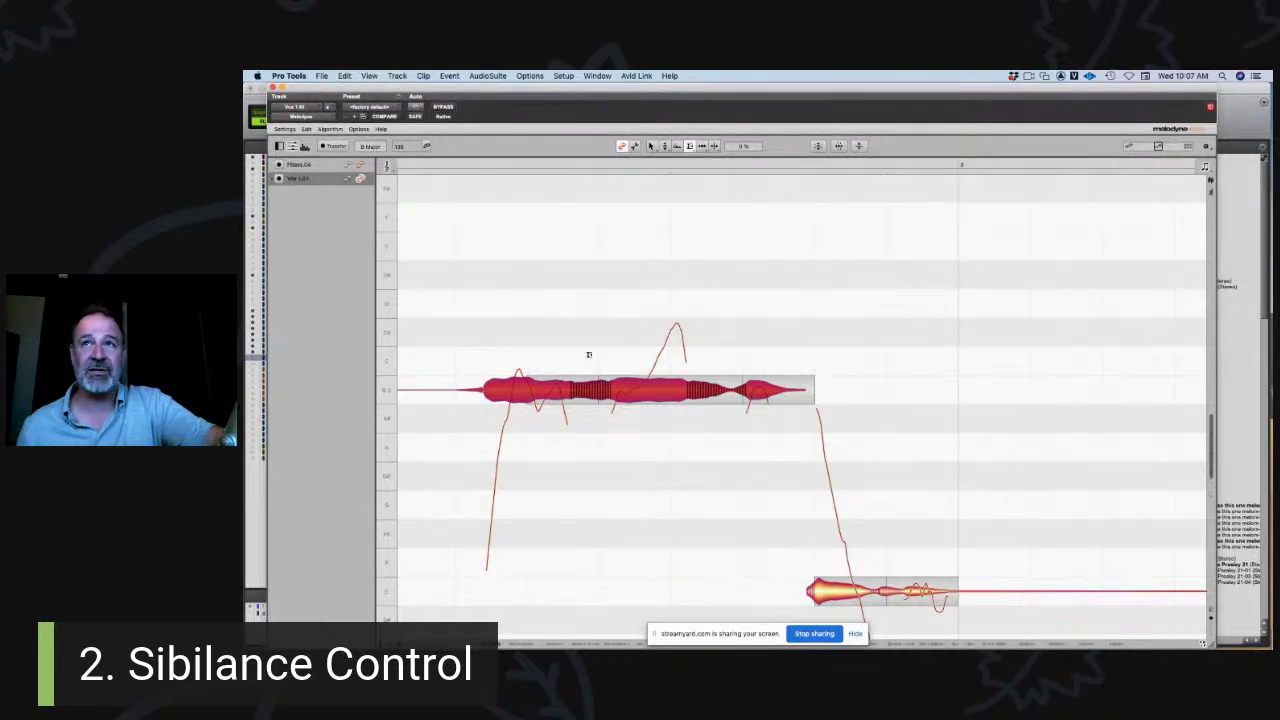
left_click(689, 147)
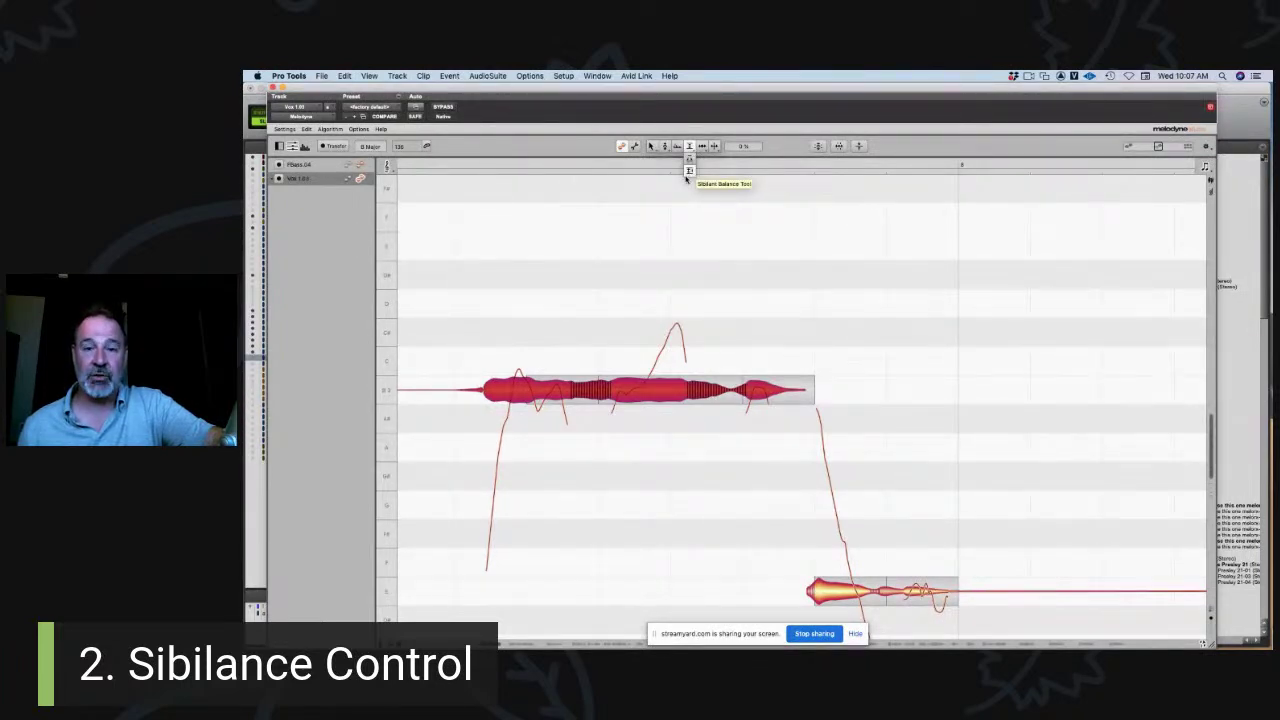
left_click(686, 171)
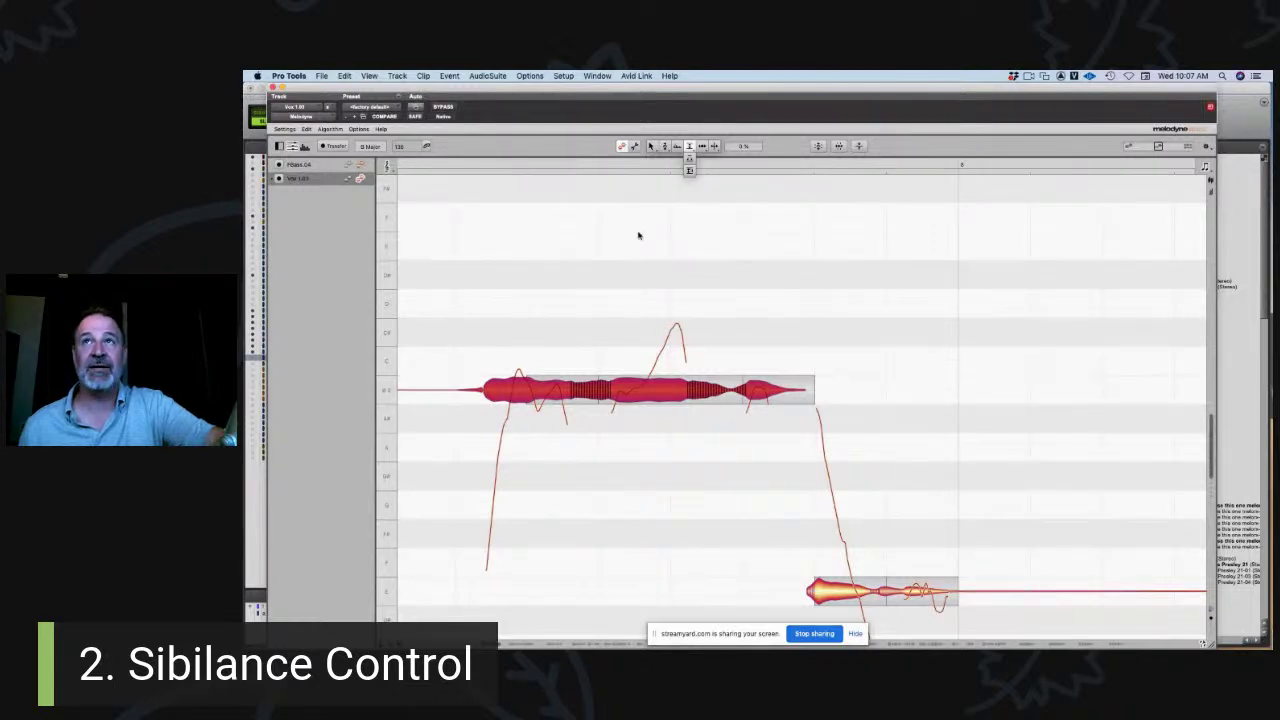
mouse_move(590, 388)
left_mouse_down()
mouse_move(591, 460)
mouse_move(596, 386)
left_mouse_up()
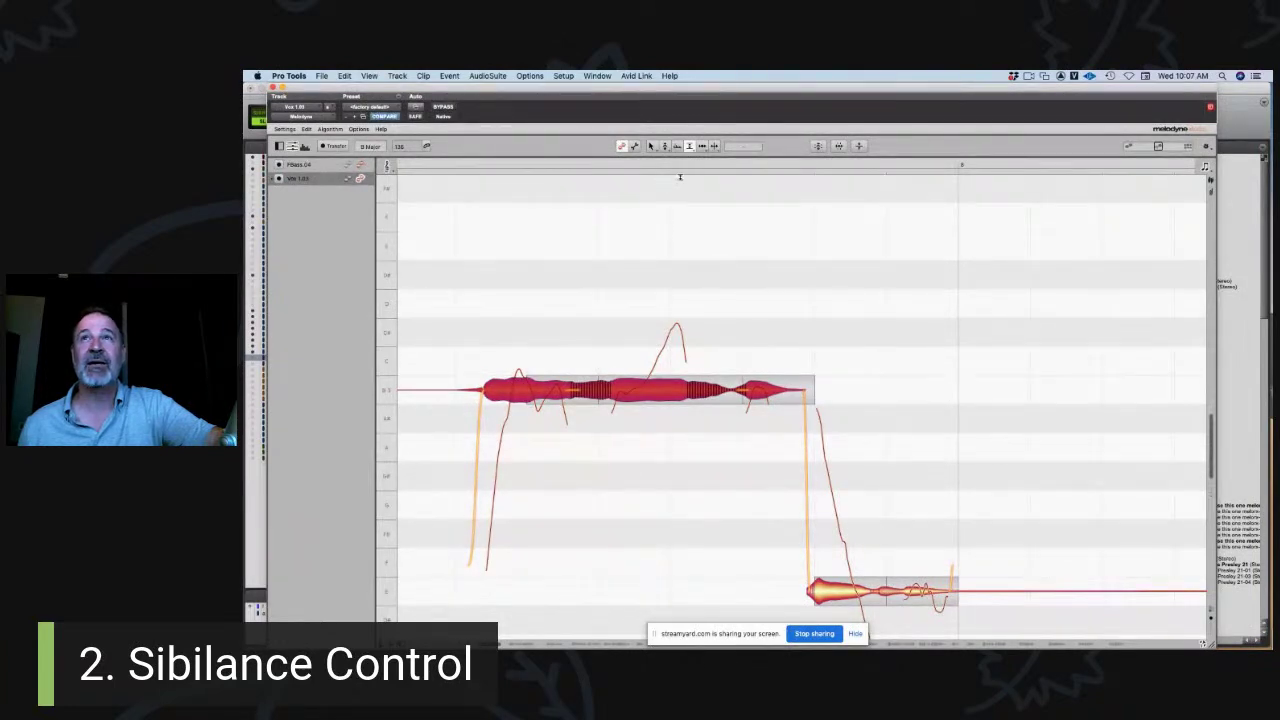
mouse_move(591, 389)
left_mouse_down()
mouse_move(590, 345)
mouse_move(588, 410)
left_mouse_up()
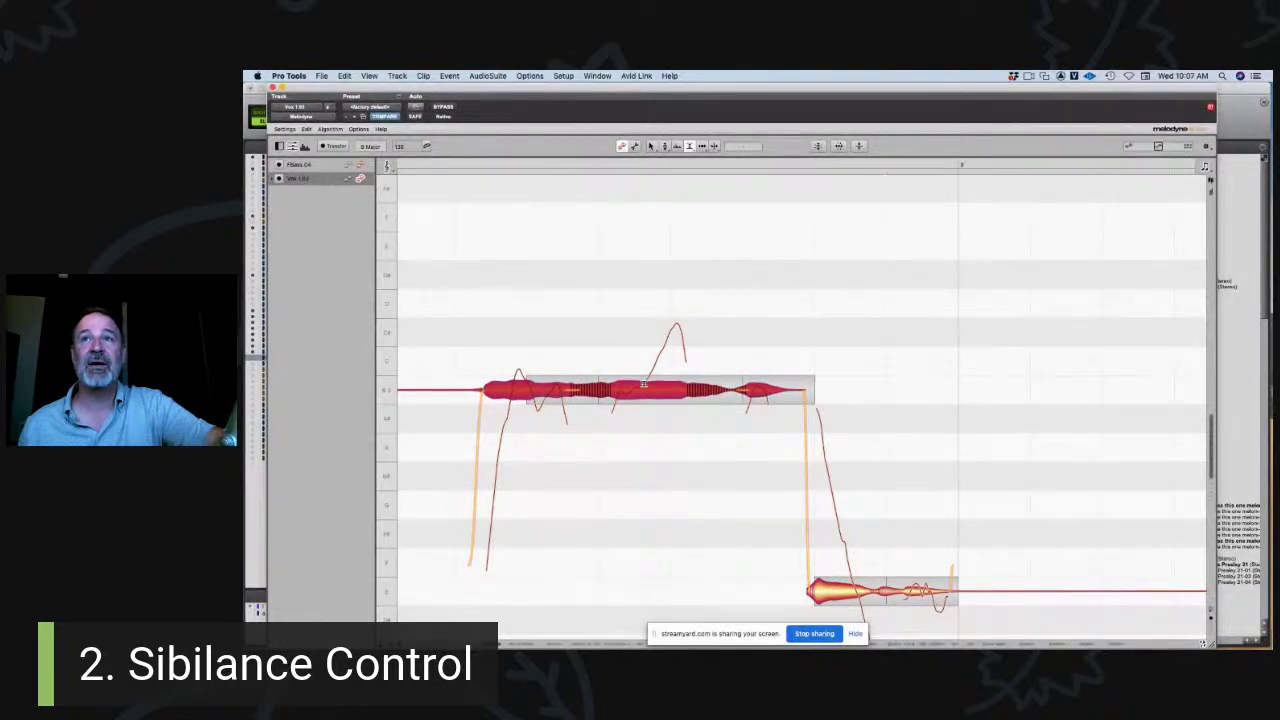
left_click(634, 326)
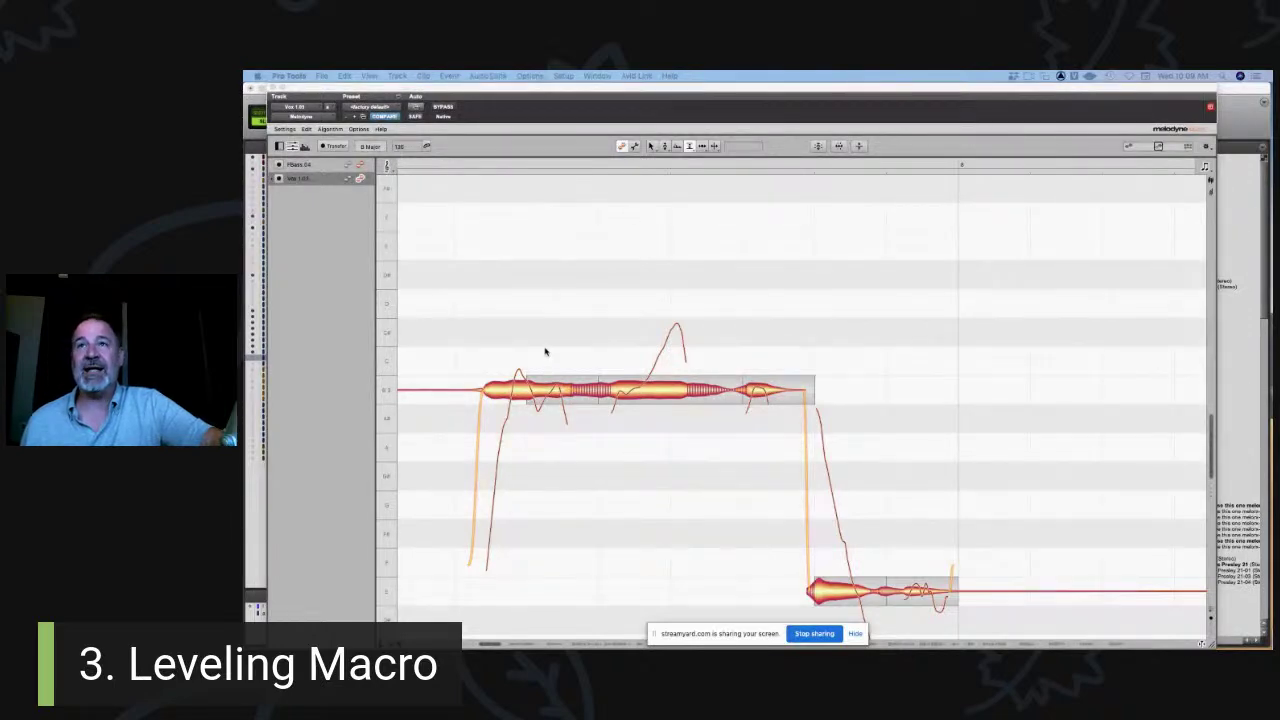
left_click(665, 147)
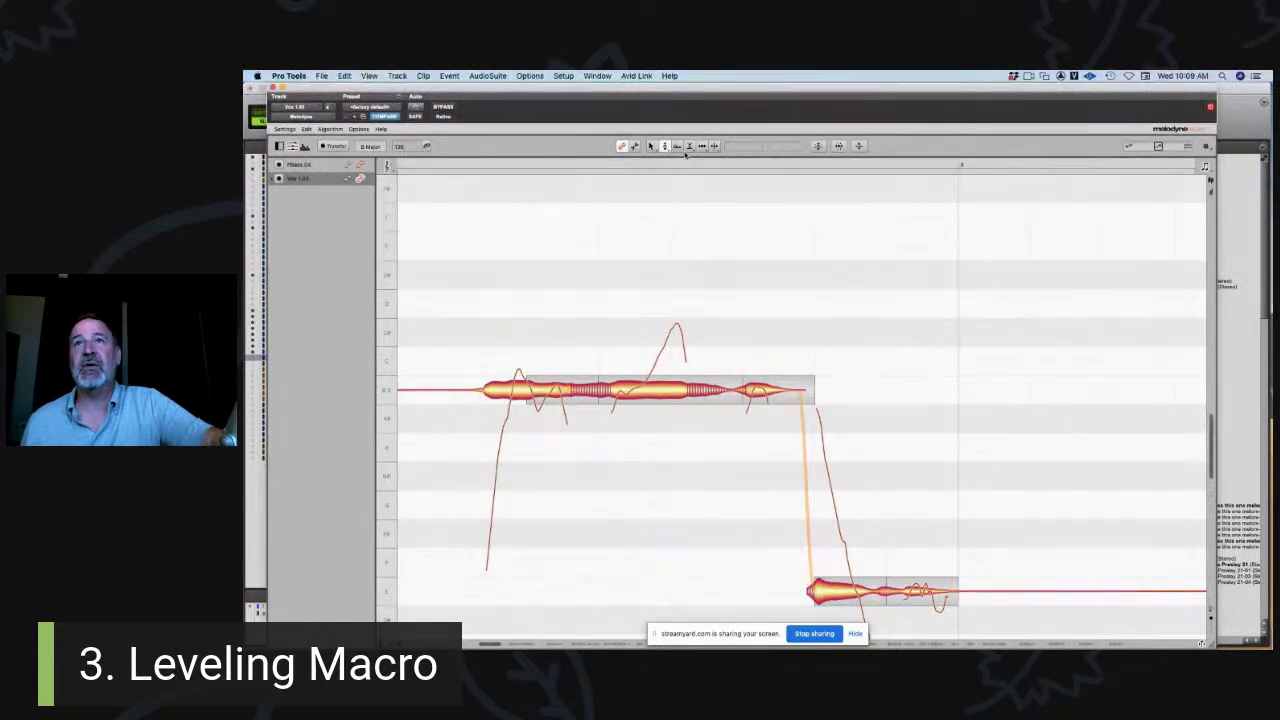
- With the Amplitude Tool, drag the first vocal note's level down to -4.36 dB
right_click(676, 198)
mouse_move(700, 200)
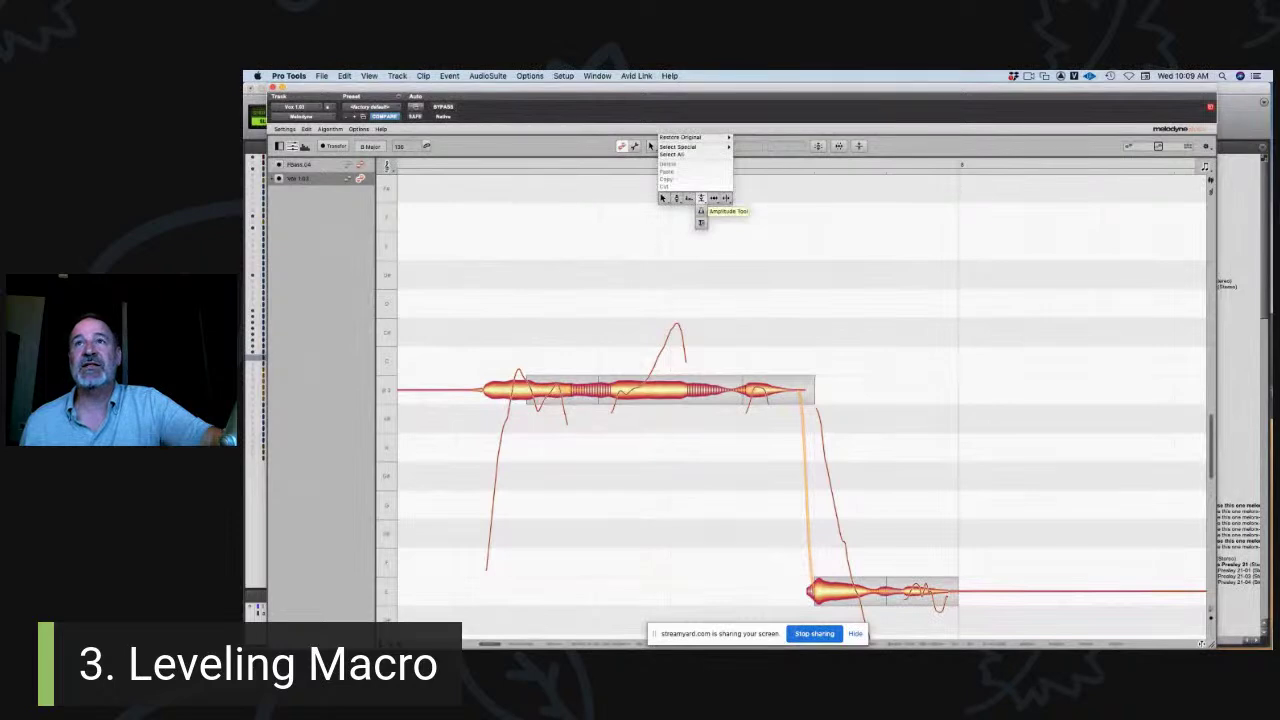
left_click(700, 198)
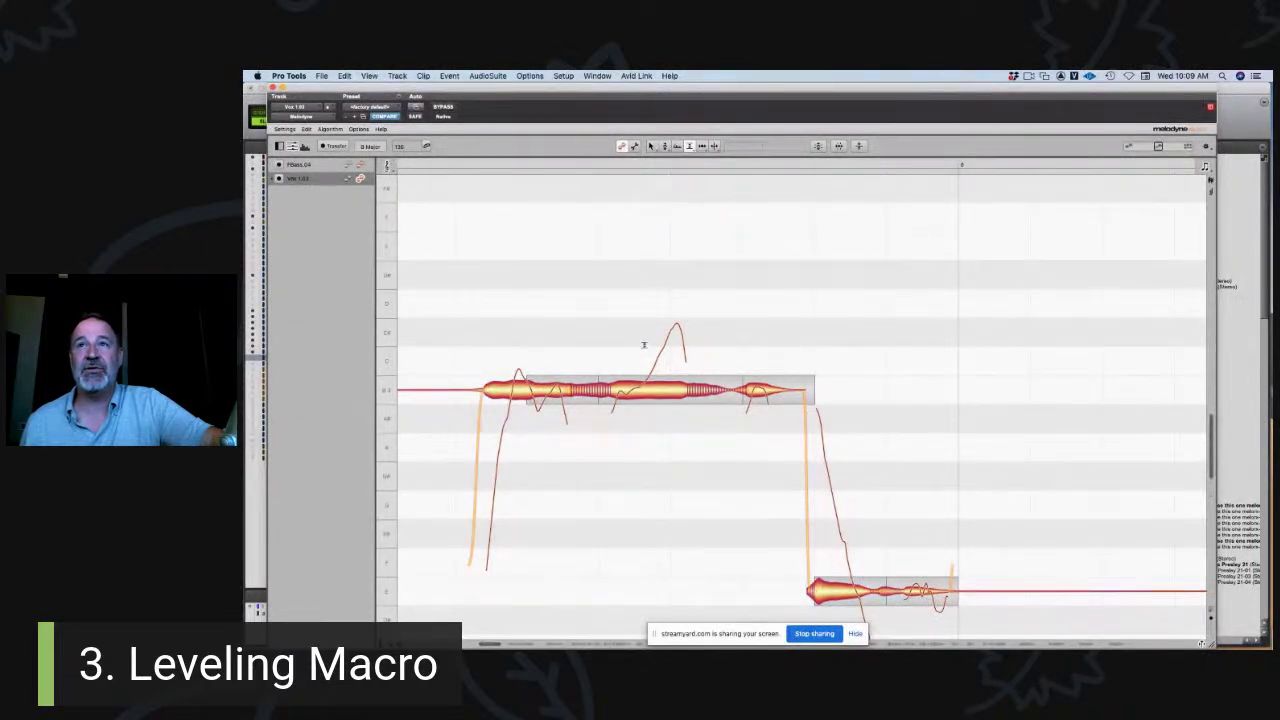
left_click(642, 387)
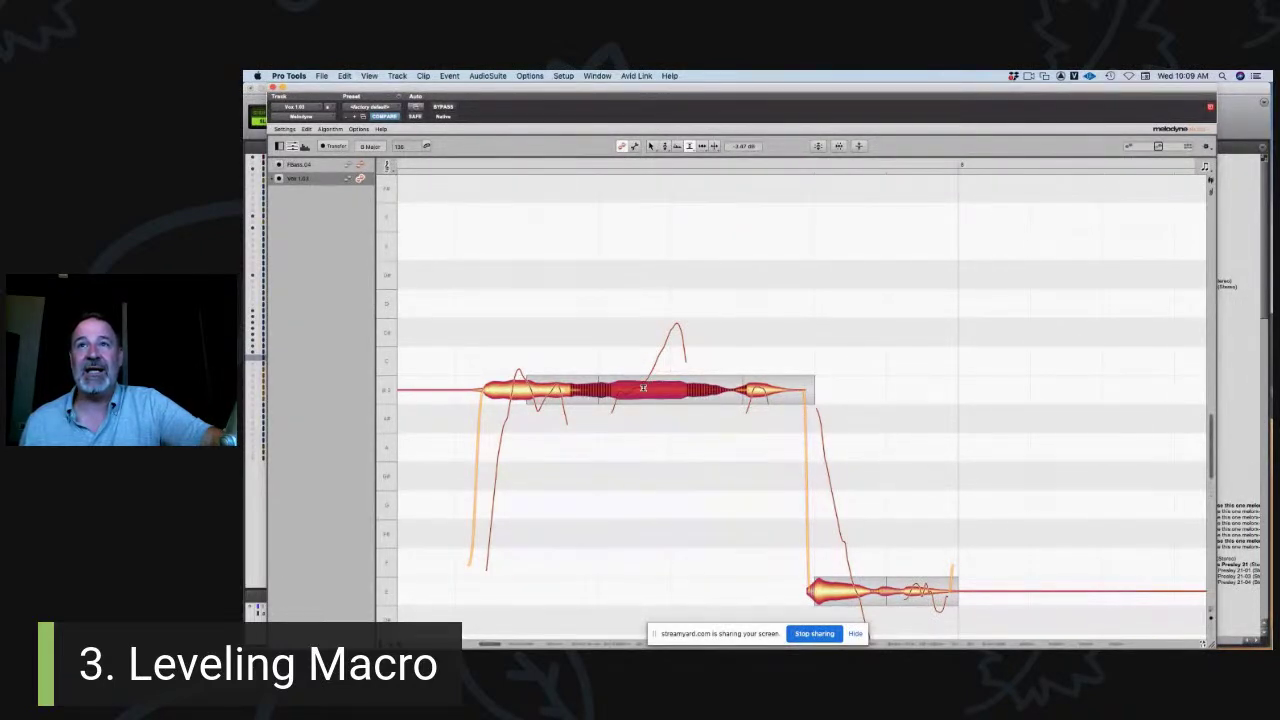
left_click(527, 390)
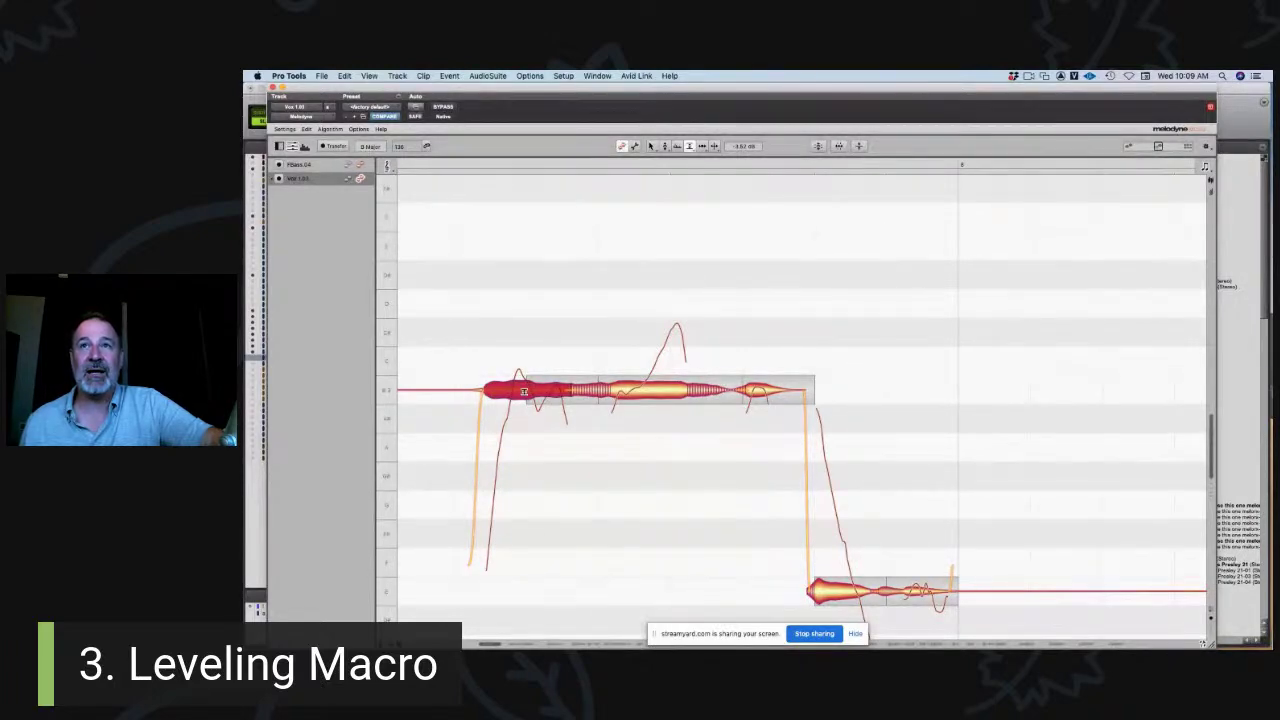
left_click_drag(523, 391, 523, 401)
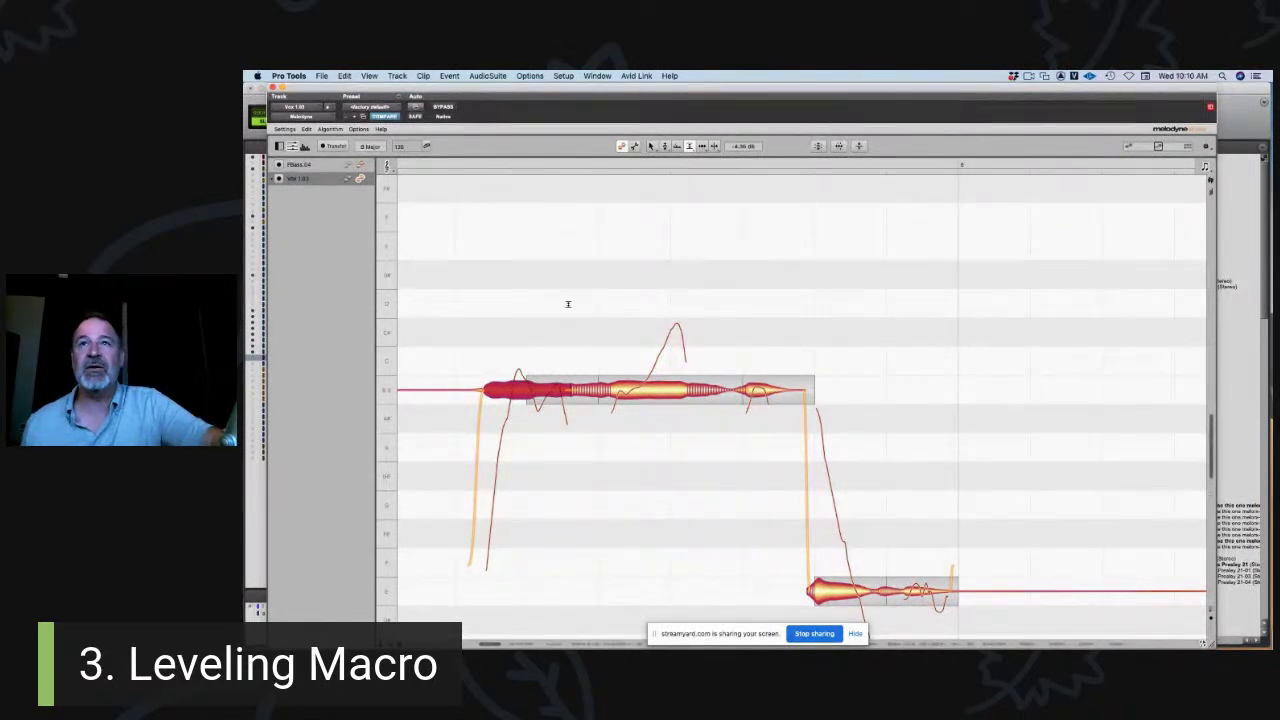
- Open the Leveling Macro, showing quiet and loud note levelling at 0%
left_click(861, 146)
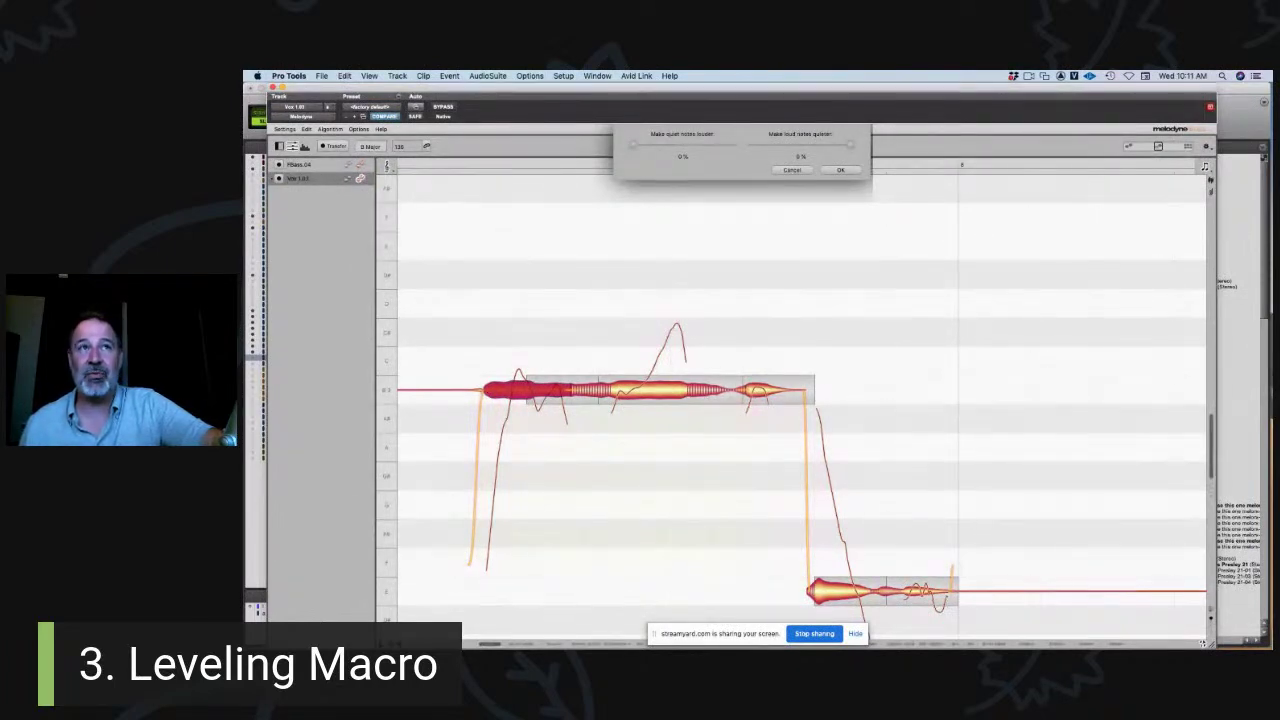
- Cancel the Leveling Macro without applying any levelling
left_click(797, 170)
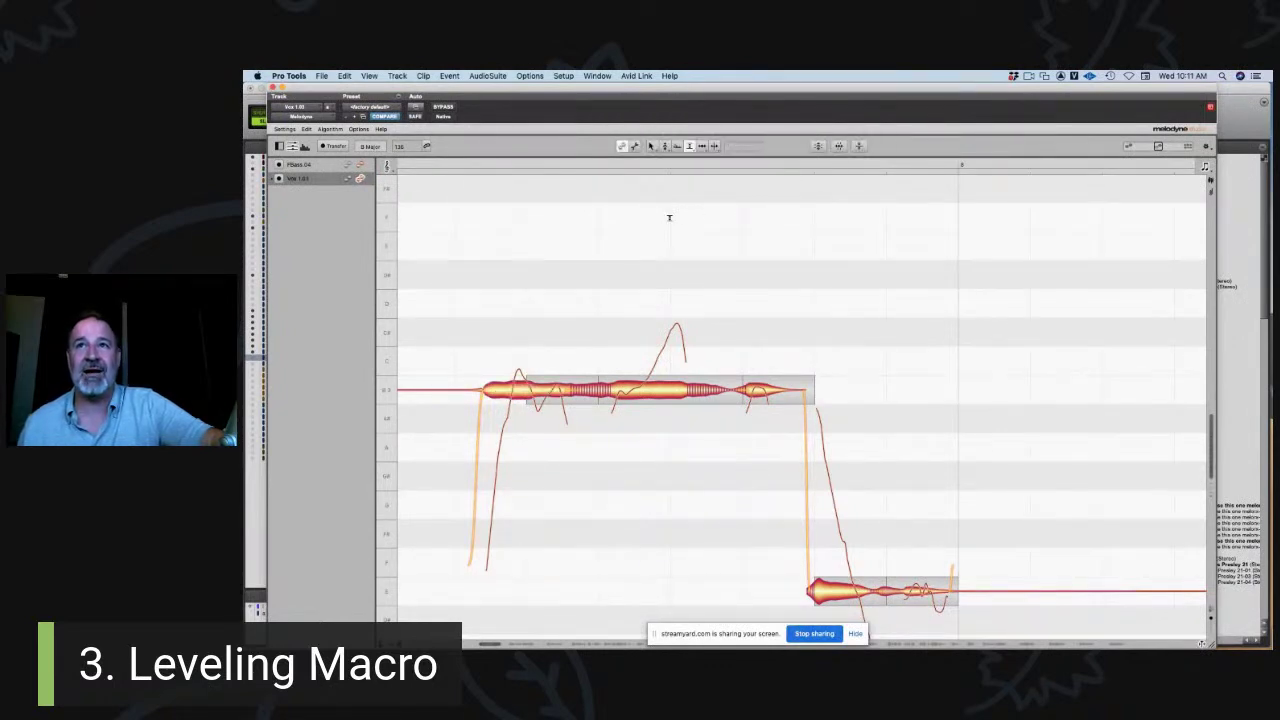